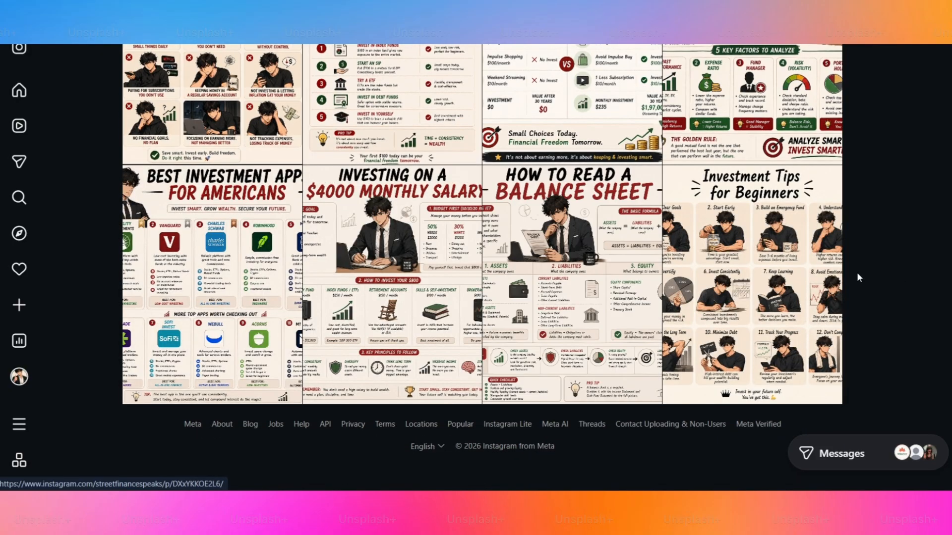
Look through the Instagram profile's post grid and open the "Best Investment Apps for Americans" post.
{"action": "scroll", "coordinate": [876, 299], "scroll_direction": "up", "scroll_amount": 15}
{"action": "scroll", "coordinate": [876, 305], "scroll_direction": "down", "scroll_amount": 8}
{"action": "scroll", "coordinate": [871, 306], "scroll_direction": "down", "scroll_amount": 5}
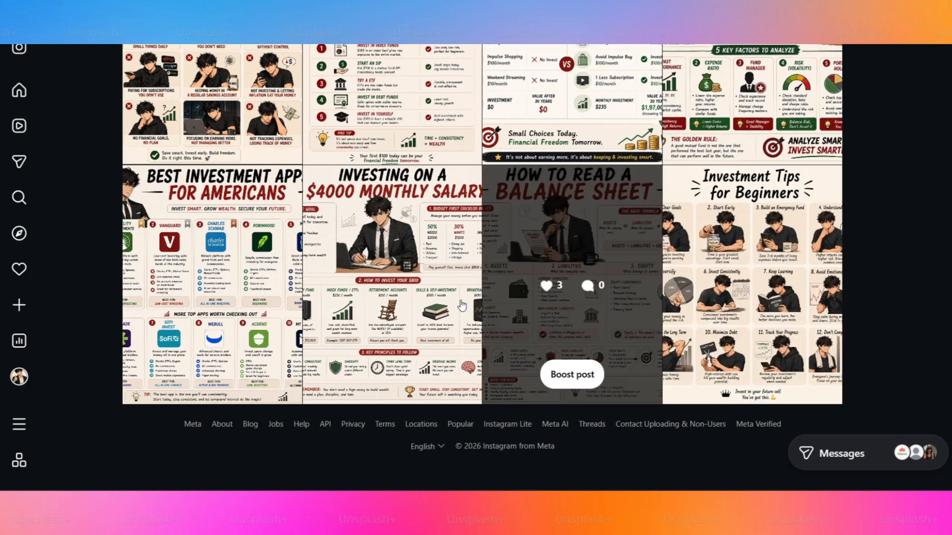
{"action": "left_click", "coordinate": [300, 173]}
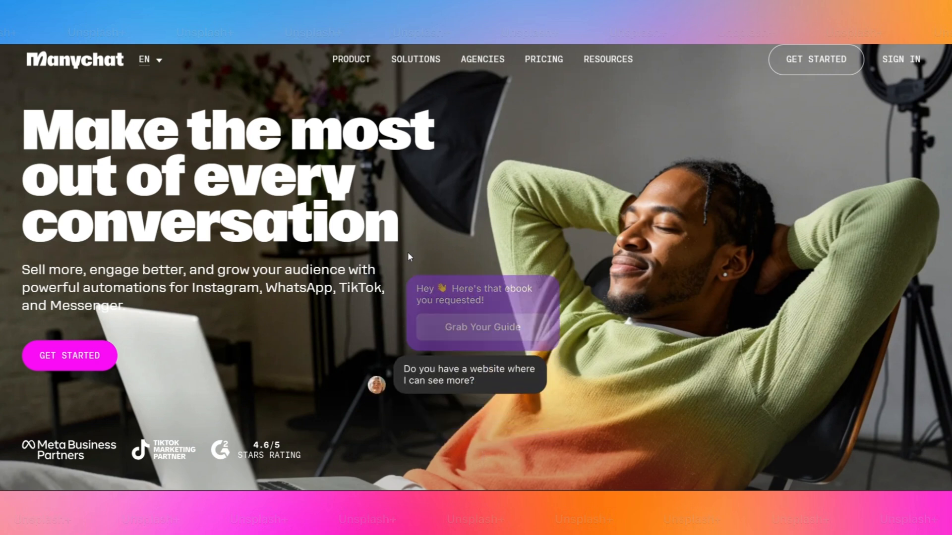
On the Manychat website, sign up with Google and connect the streetfinancespeaks Instagram account through Meta with the requested permissions.
{"action": "left_click", "coordinate": [821, 60]}
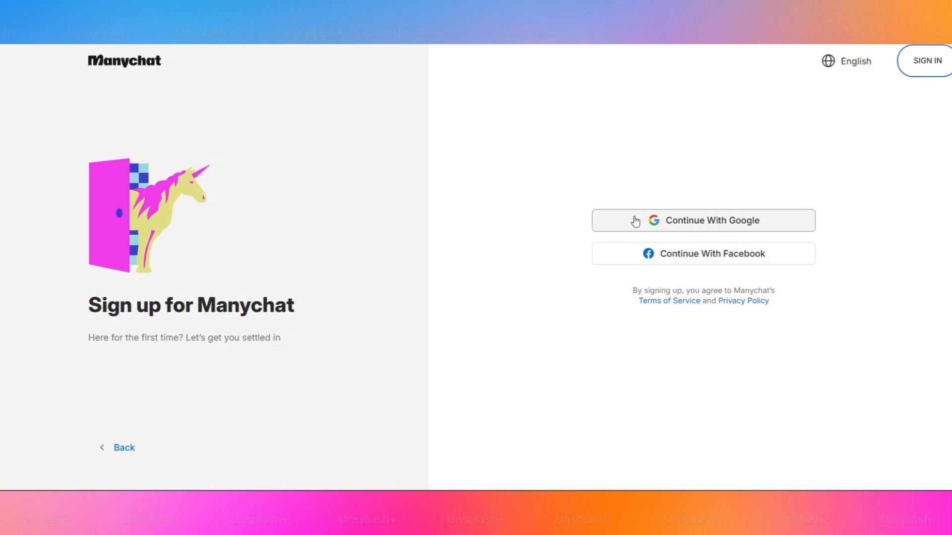
{"action": "left_click", "coordinate": [645, 226]}
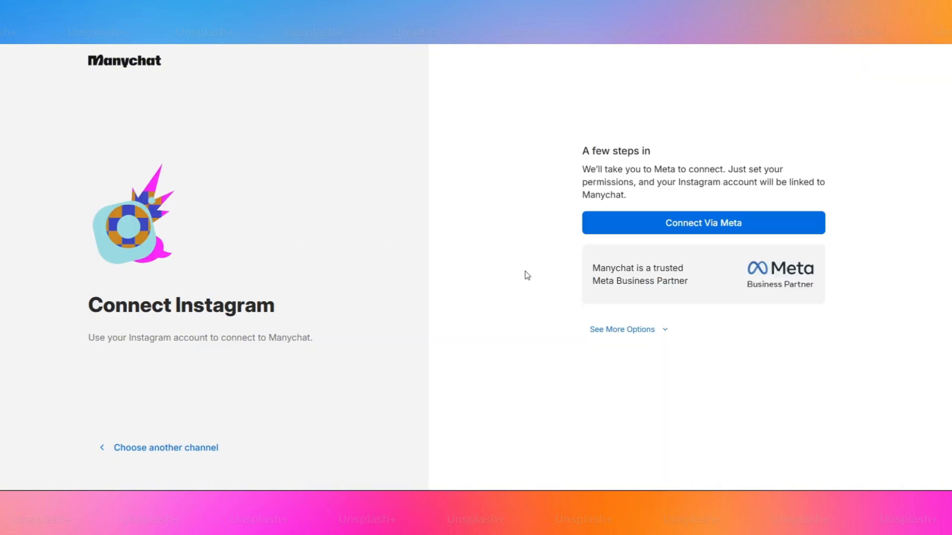
{"action": "left_click", "coordinate": [687, 226]}
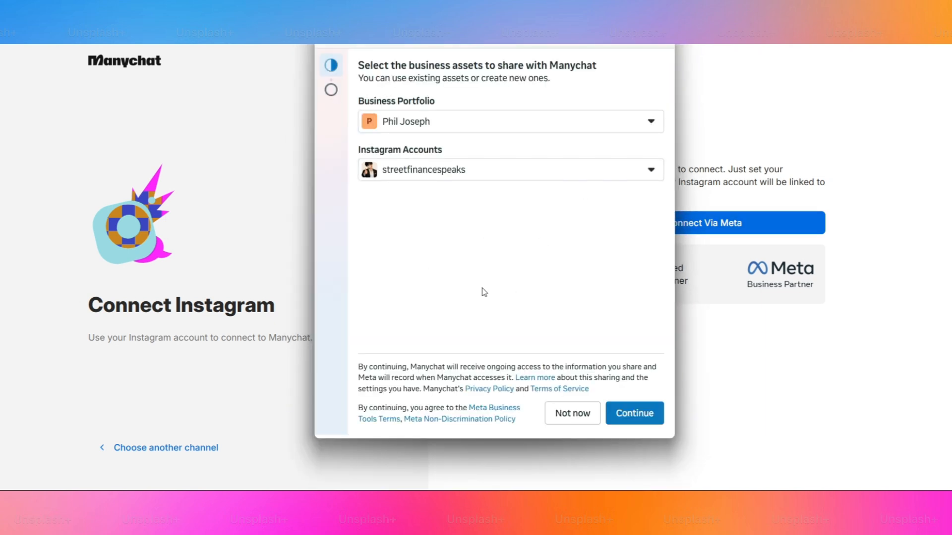
{"action": "left_click", "coordinate": [630, 414]}
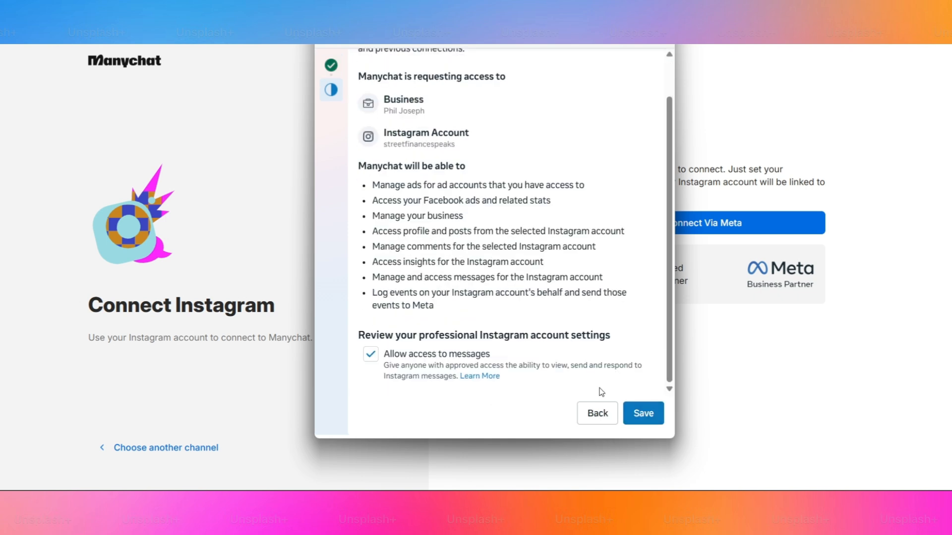
{"action": "left_click", "coordinate": [640, 414]}
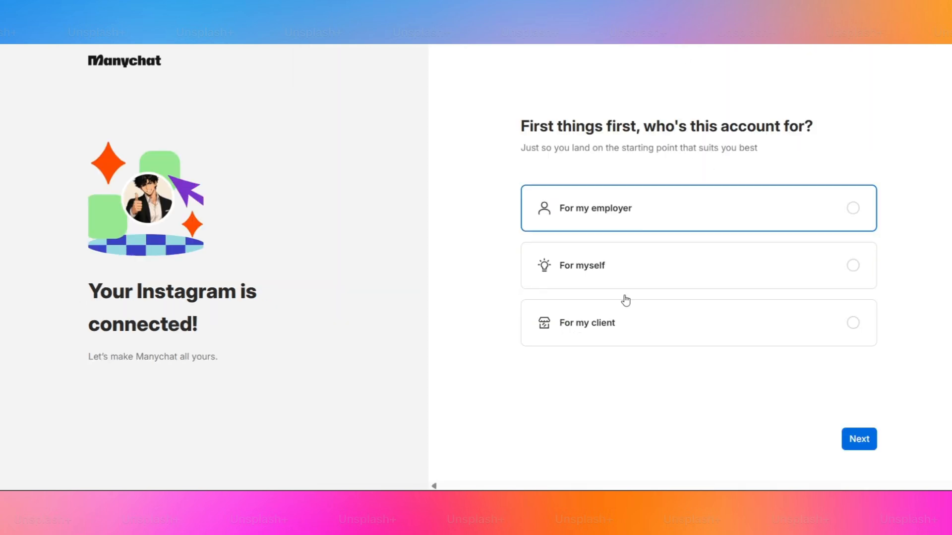
Complete the onboarding questions with the account set as "For myself" and no tools selected, and continue with the Free plan.
{"action": "left_click", "coordinate": [694, 265]}
{"action": "left_click", "coordinate": [850, 441]}
{"action": "left_click", "coordinate": [843, 224]}
{"action": "left_click", "coordinate": [850, 441]}
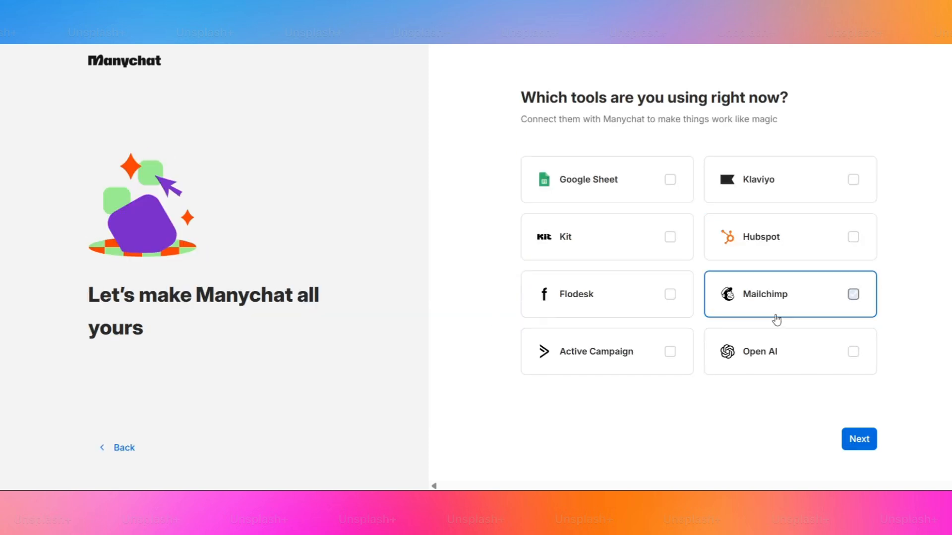
{"action": "left_click", "coordinate": [855, 439]}
{"action": "left_click", "coordinate": [843, 263]}
{"action": "left_click", "coordinate": [849, 437]}
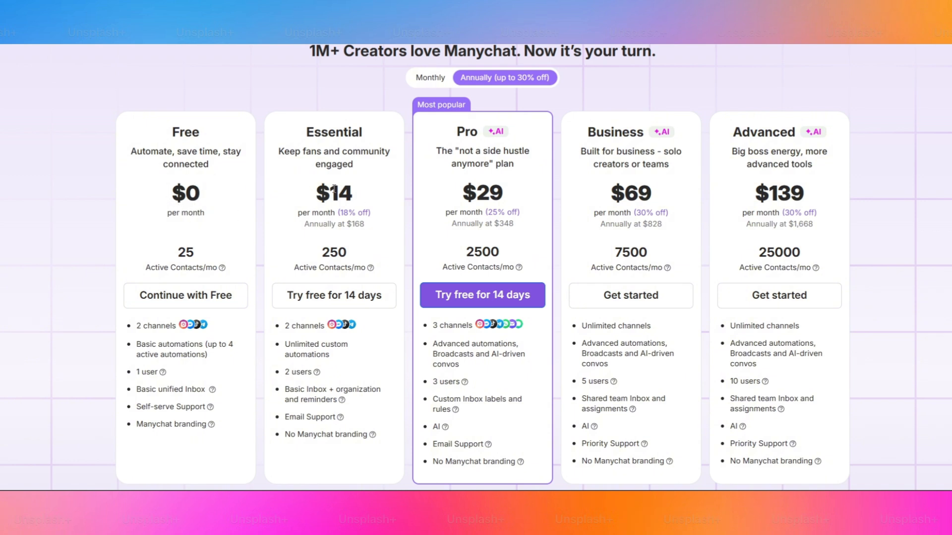
{"action": "left_click", "coordinate": [188, 297]}
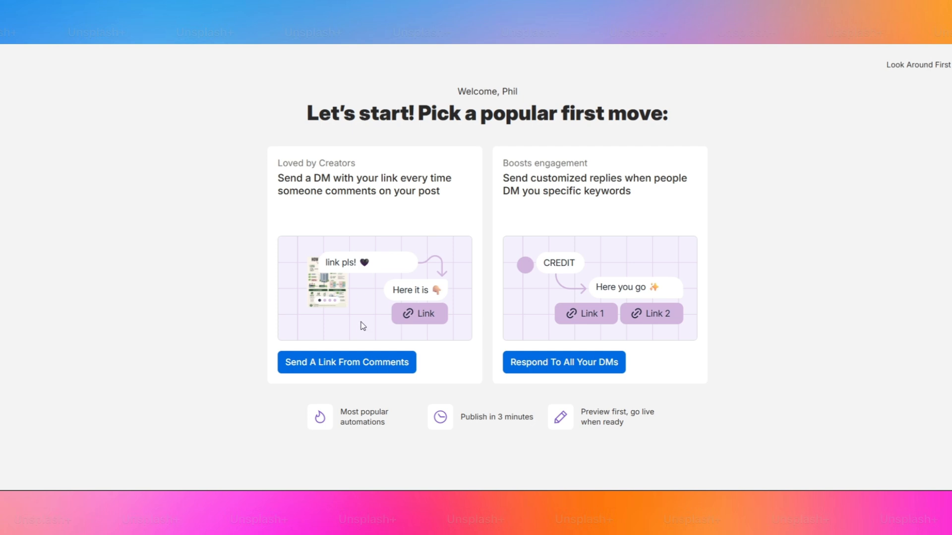
Start the automation that sends a link from comments and set its specific post to "Best Investment Apps for Americans".
{"action": "left_click", "coordinate": [325, 361]}
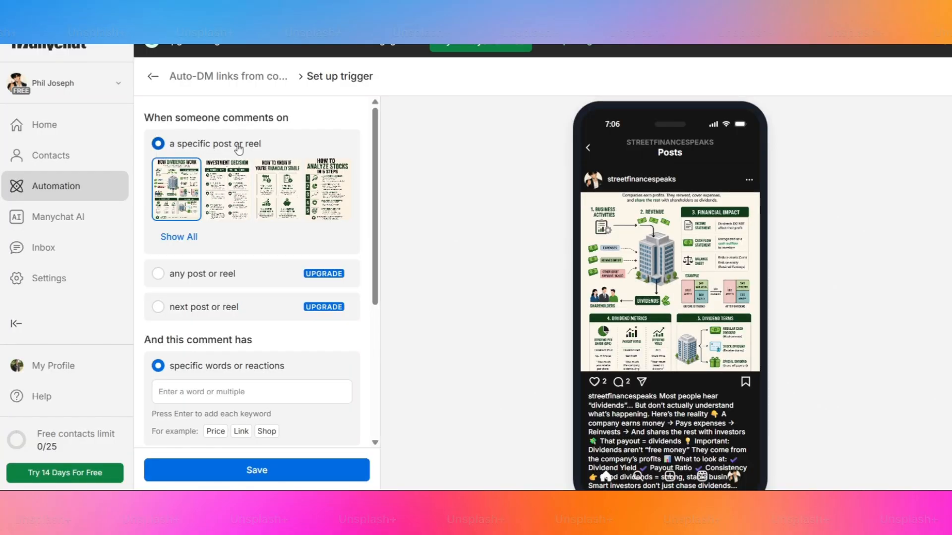
{"action": "left_click", "coordinate": [179, 236]}
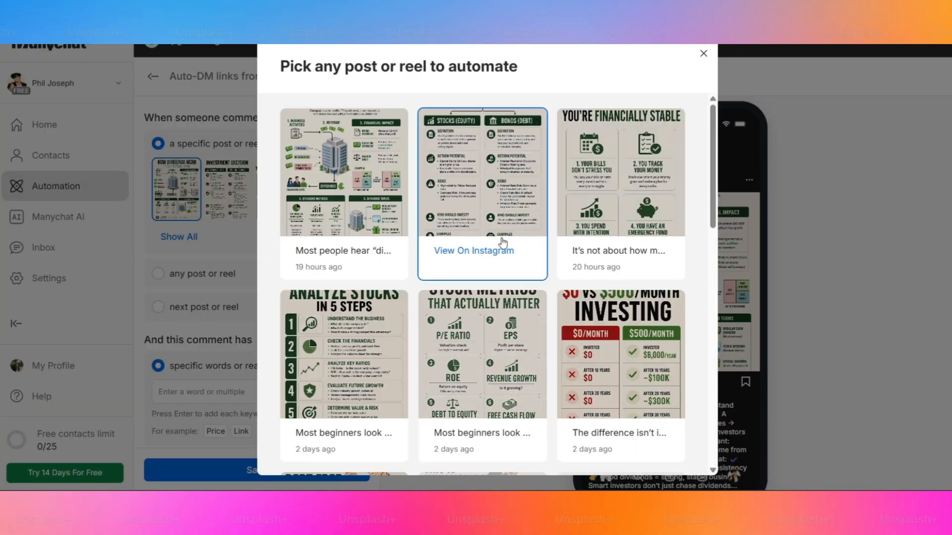
{"action": "scroll", "coordinate": [502, 245], "scroll_direction": "down", "scroll_amount": 10}
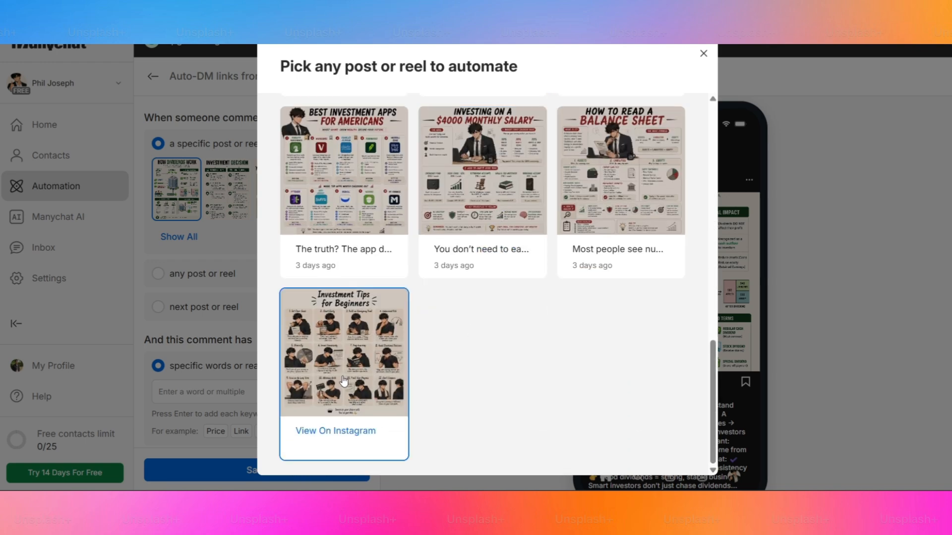
{"action": "left_click", "coordinate": [337, 231]}
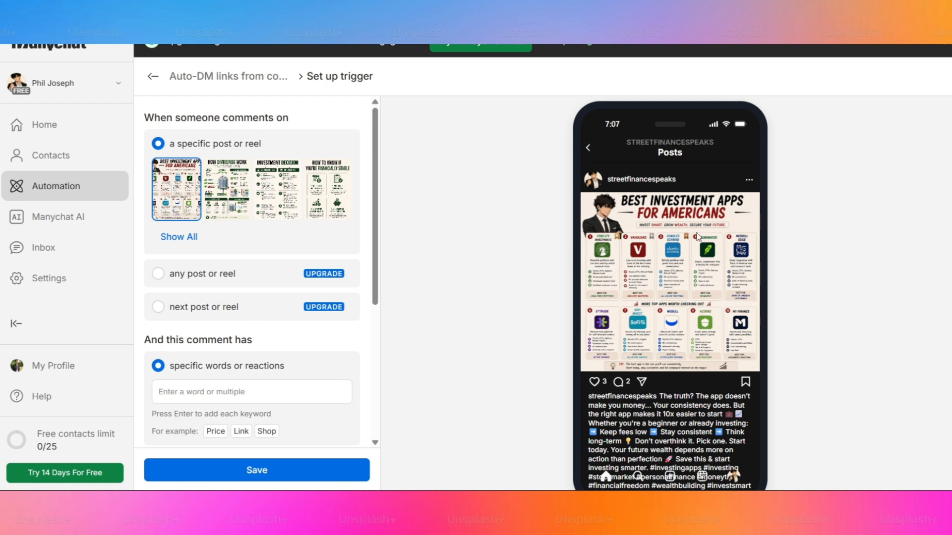
Add "link" as the specific comment keyword that triggers the automation.
{"action": "scroll", "coordinate": [188, 288], "scroll_direction": "down", "scroll_amount": 4}
{"action": "scroll", "coordinate": [164, 302], "scroll_direction": "up", "scroll_amount": 3}
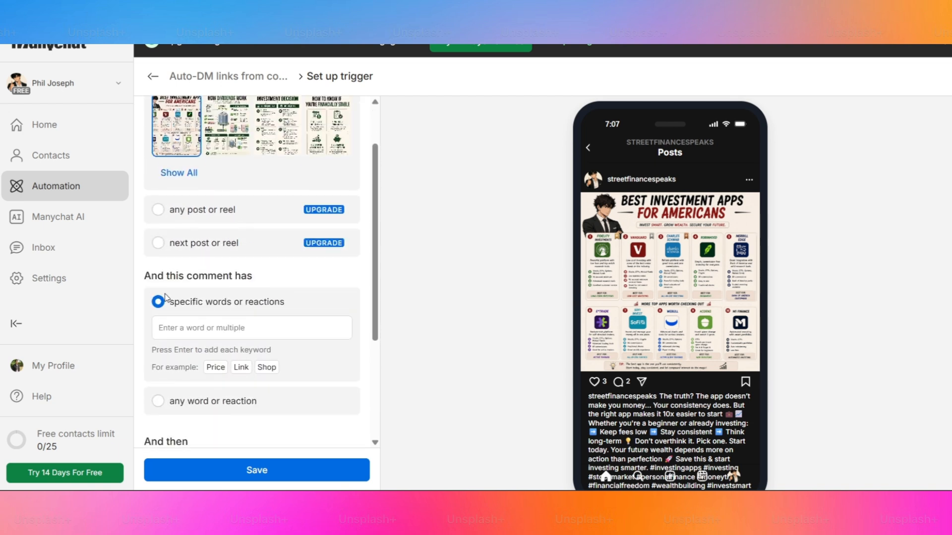
{"action": "scroll", "coordinate": [261, 222], "scroll_direction": "down", "scroll_amount": 1}
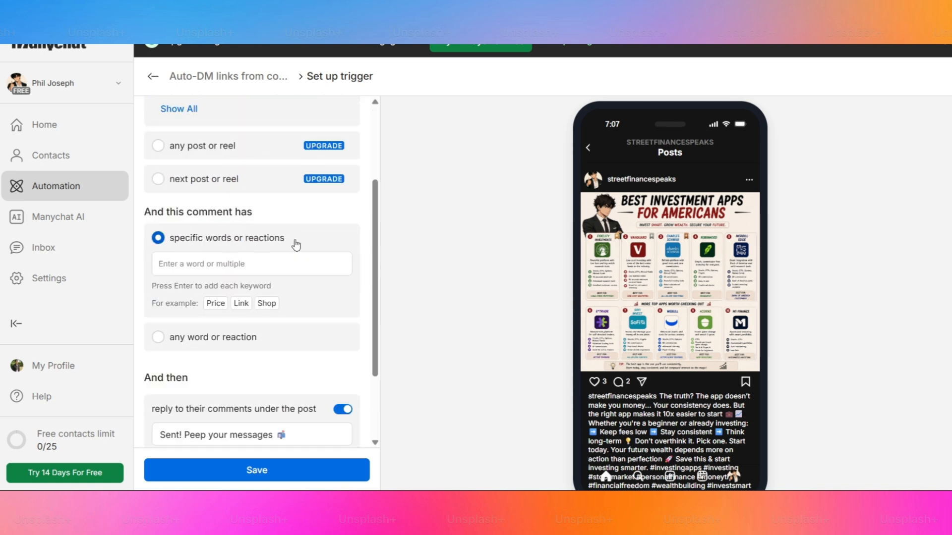
{"action": "left_click", "coordinate": [232, 267]}
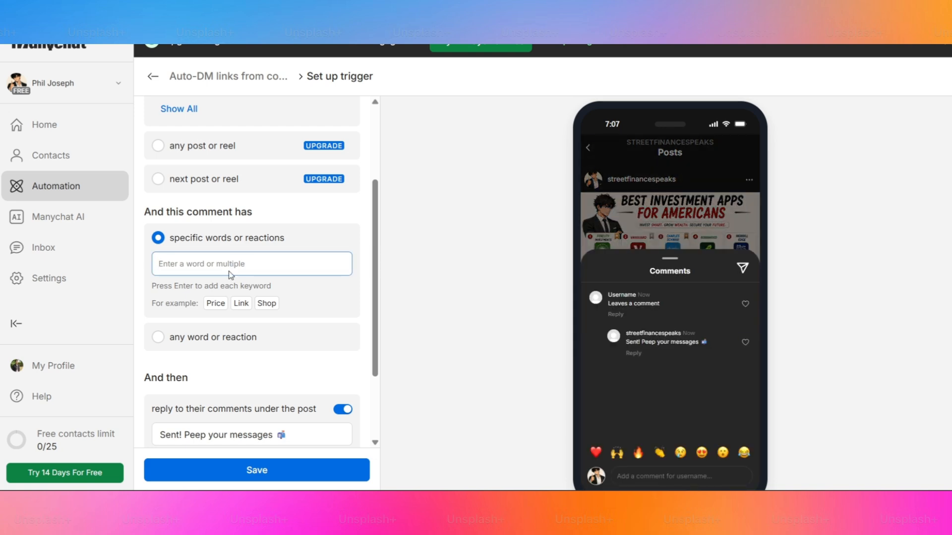
{"action": "type", "text": "link"}
{"action": "scroll", "coordinate": [228, 285], "scroll_direction": "down", "scroll_amount": 1}
{"action": "scroll", "coordinate": [226, 298], "scroll_direction": "down", "scroll_amount": 1}
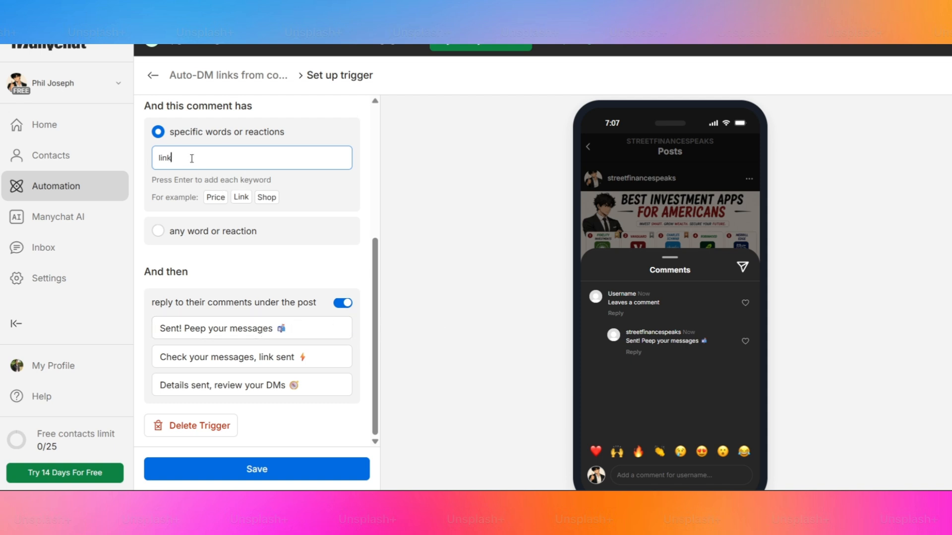
{"action": "left_click", "coordinate": [315, 334]}
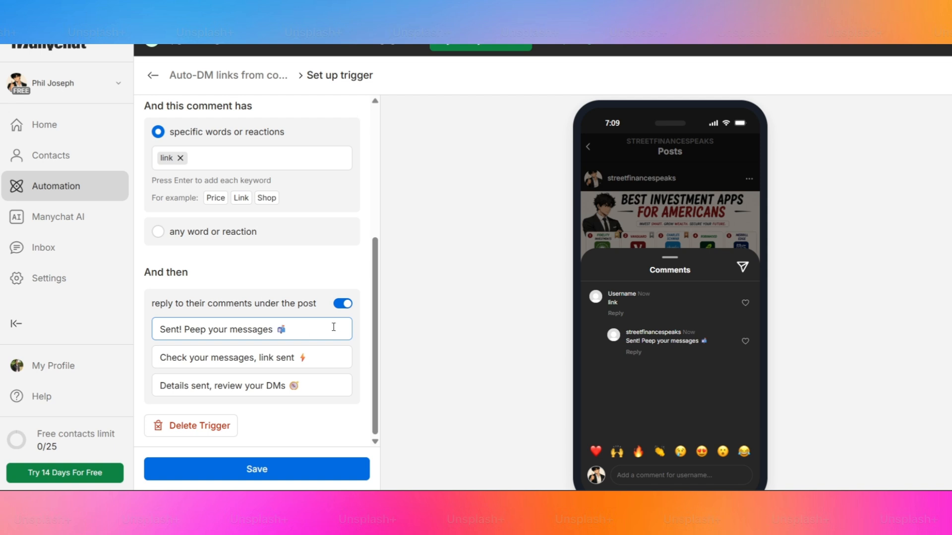
Turn the automatic replies under the post off and back on.
{"action": "left_click_drag", "start_coordinate": [334, 327], "coordinate": [159, 330]}
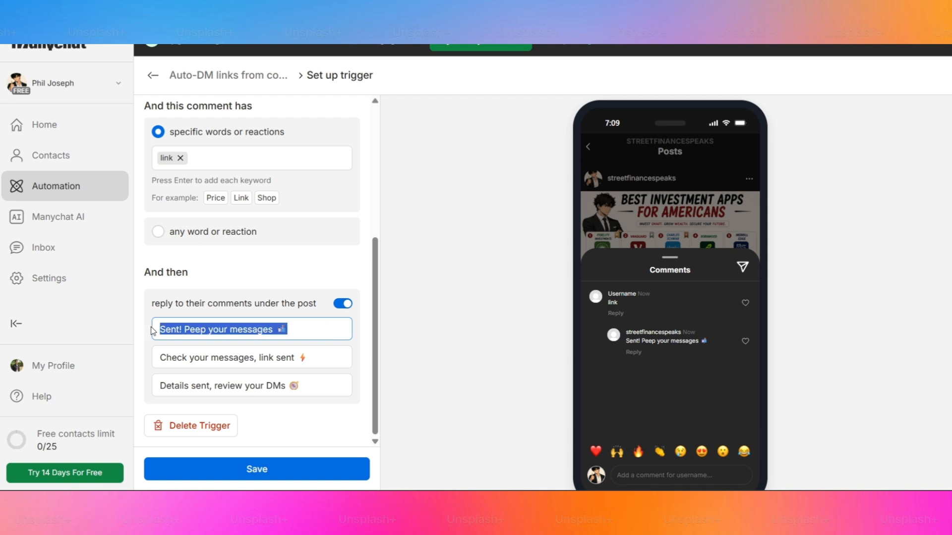
{"action": "left_click", "coordinate": [342, 303]}
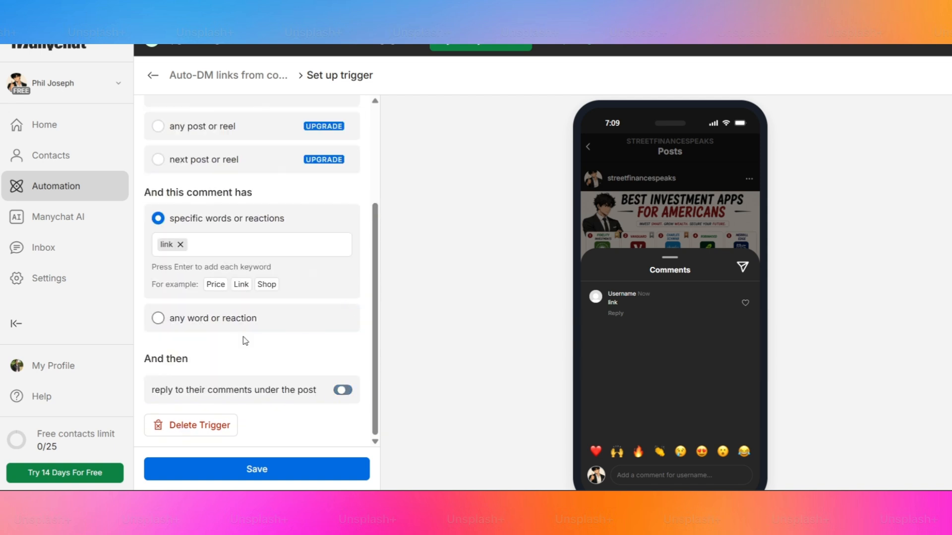
{"action": "left_click", "coordinate": [341, 390]}
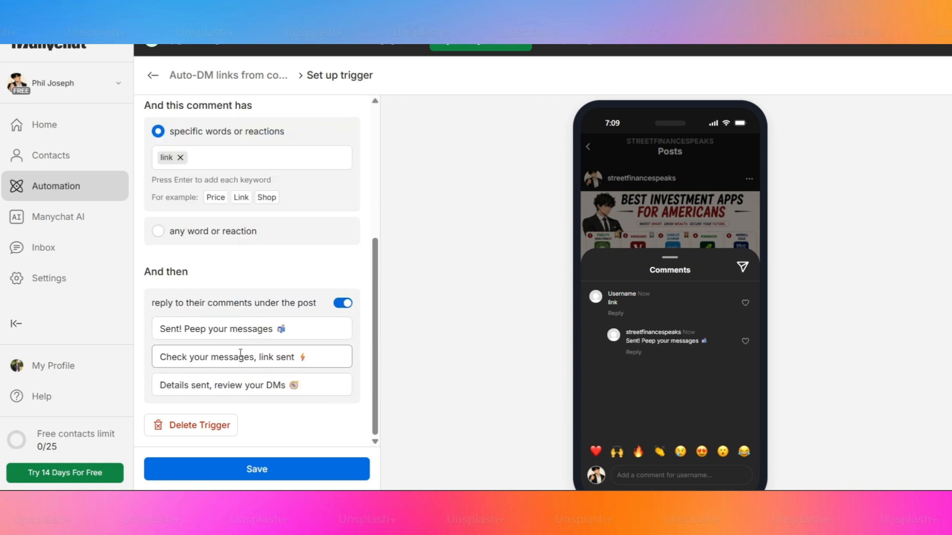
Review the trigger's post, keyword and reply settings and save the trigger.
{"action": "scroll", "coordinate": [241, 353], "scroll_direction": "up", "scroll_amount": 5}
{"action": "scroll", "coordinate": [266, 349], "scroll_direction": "down", "scroll_amount": 5}
{"action": "scroll", "coordinate": [255, 361], "scroll_direction": "up", "scroll_amount": 5}
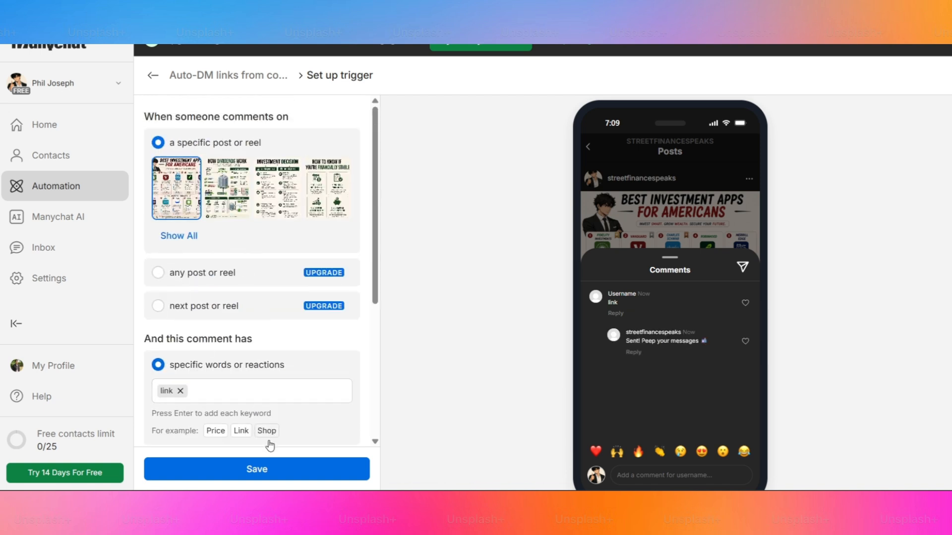
{"action": "left_click", "coordinate": [256, 469]}
Turn off the opening DM so commenters get only the DM with a link.
{"action": "scroll", "coordinate": [303, 129], "scroll_direction": "down", "scroll_amount": 3}
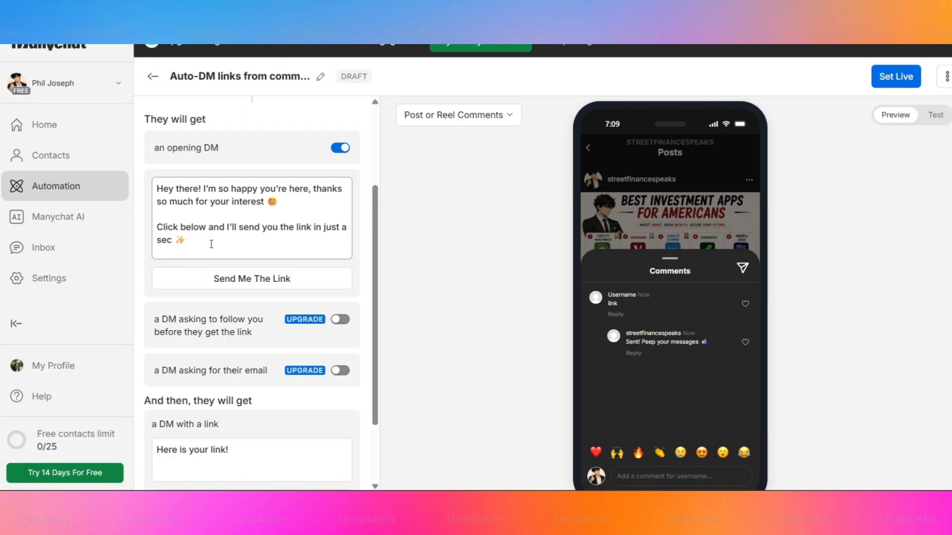
{"action": "left_click_drag", "start_coordinate": [211, 244], "coordinate": [141, 178]}
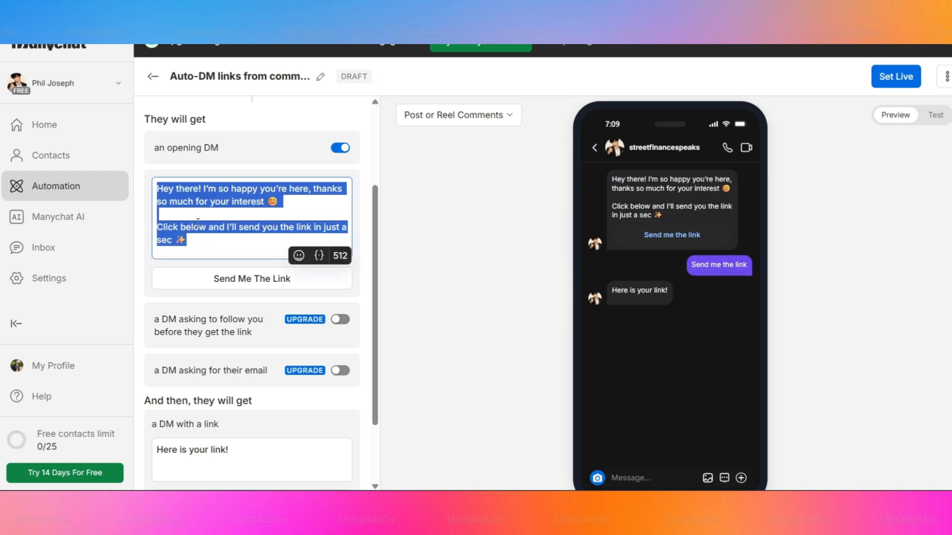
{"action": "left_click", "coordinate": [220, 239]}
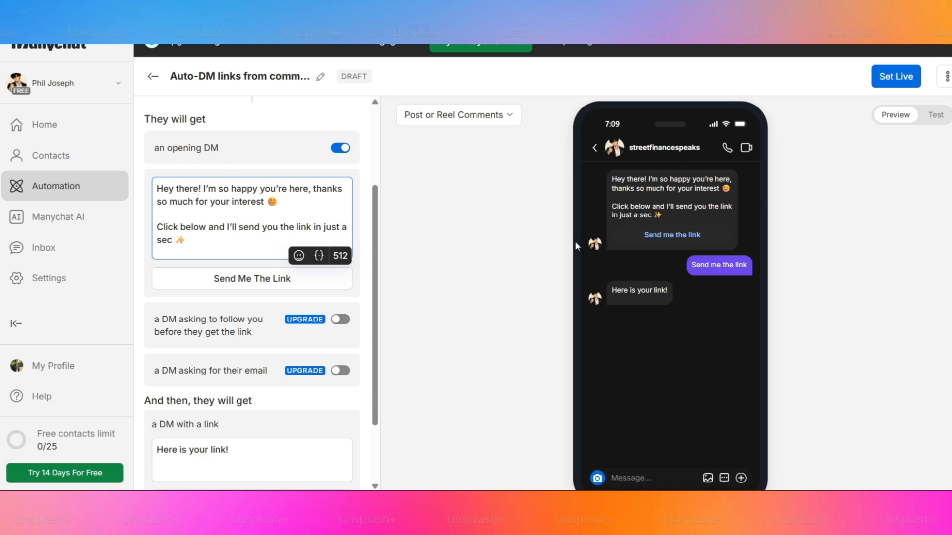
{"action": "left_click", "coordinate": [338, 149]}
{"action": "left_click", "coordinate": [156, 312]}
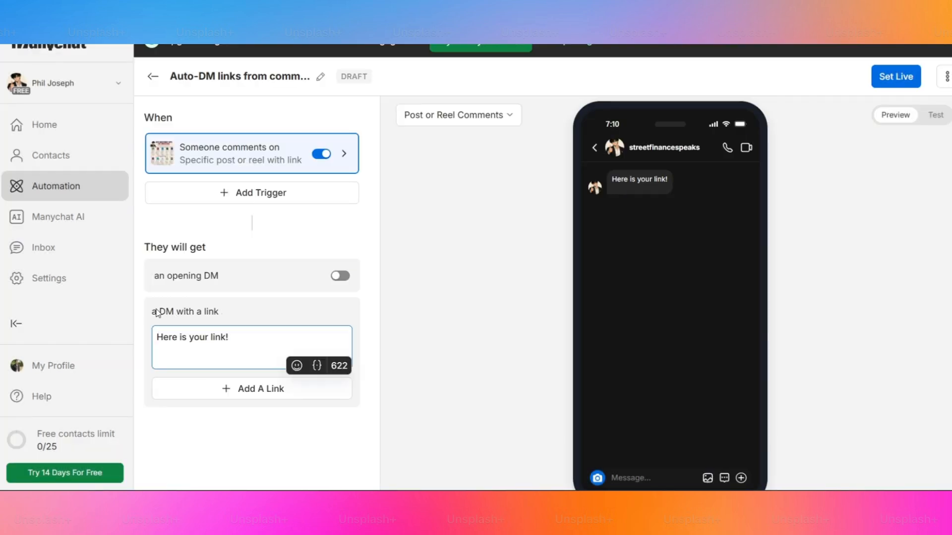
{"action": "left_click", "coordinate": [222, 389]}
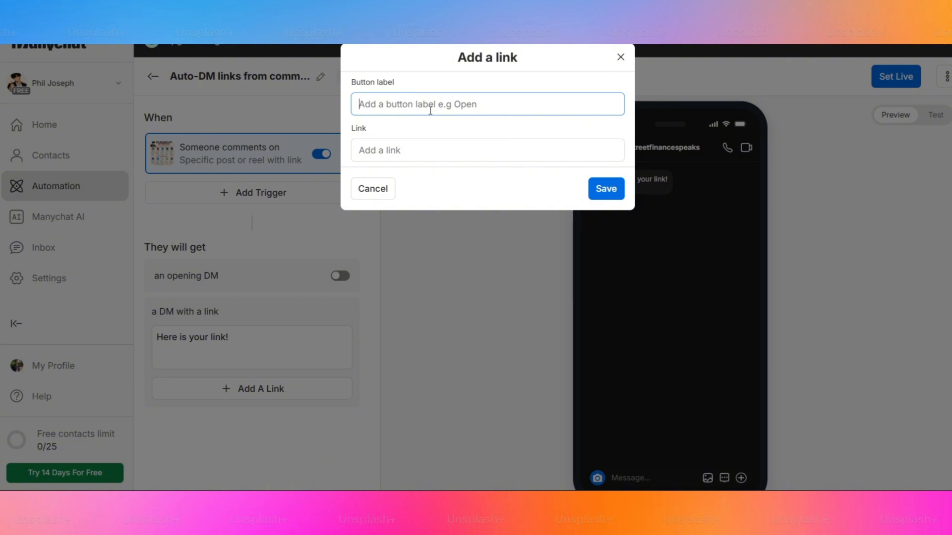
{"action": "type", "text": "V"}
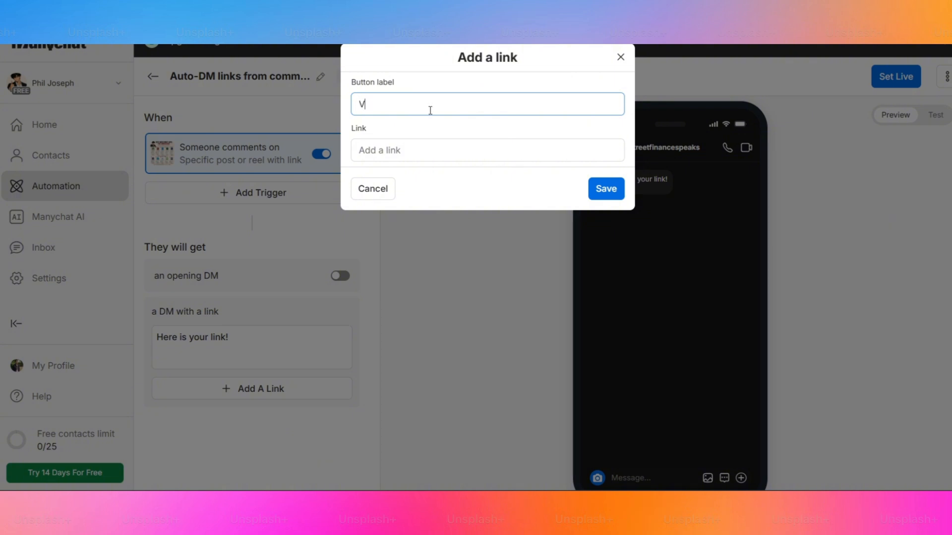
{"action": "type", "text": "angaurd"}
{"action": "left_click", "coordinate": [422, 156]}
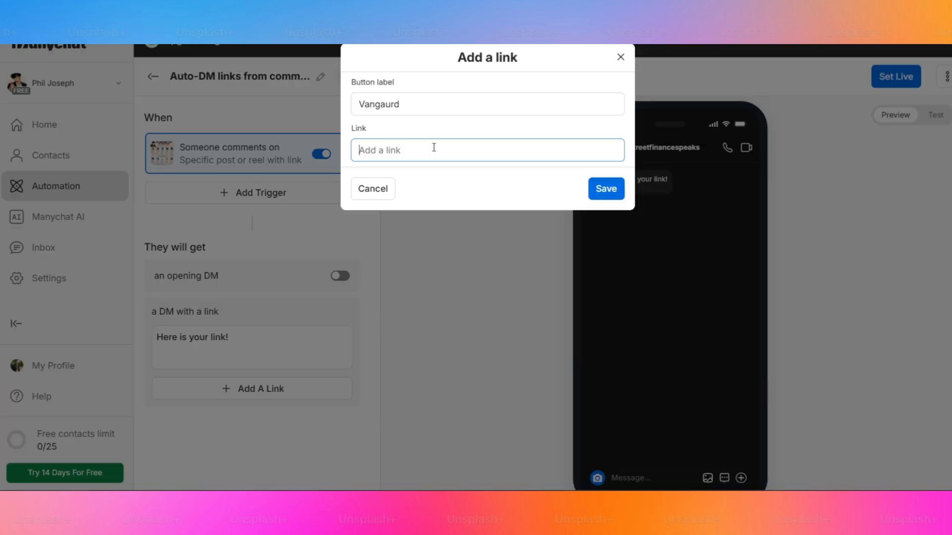
{"action": "type", "text": "https://investor.vanguard.com/"}
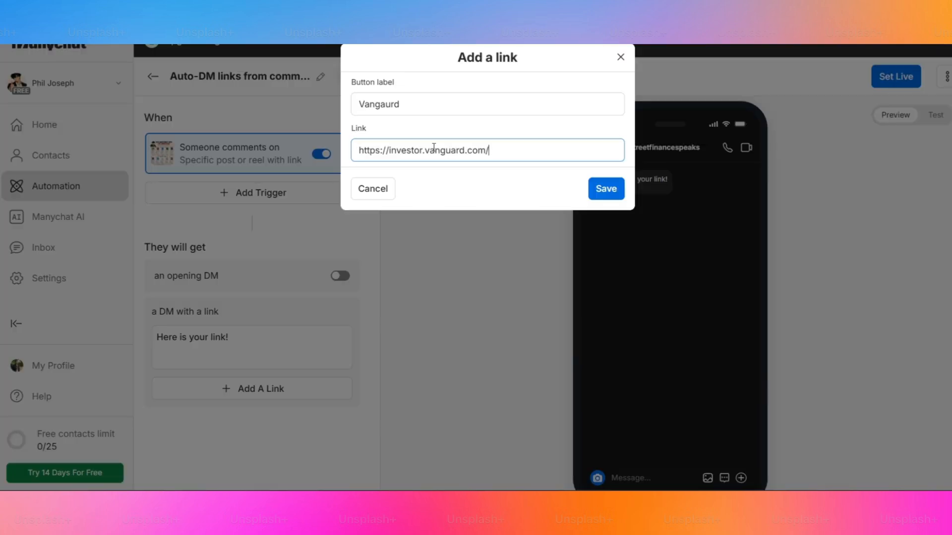
{"action": "left_click", "coordinate": [614, 188]}
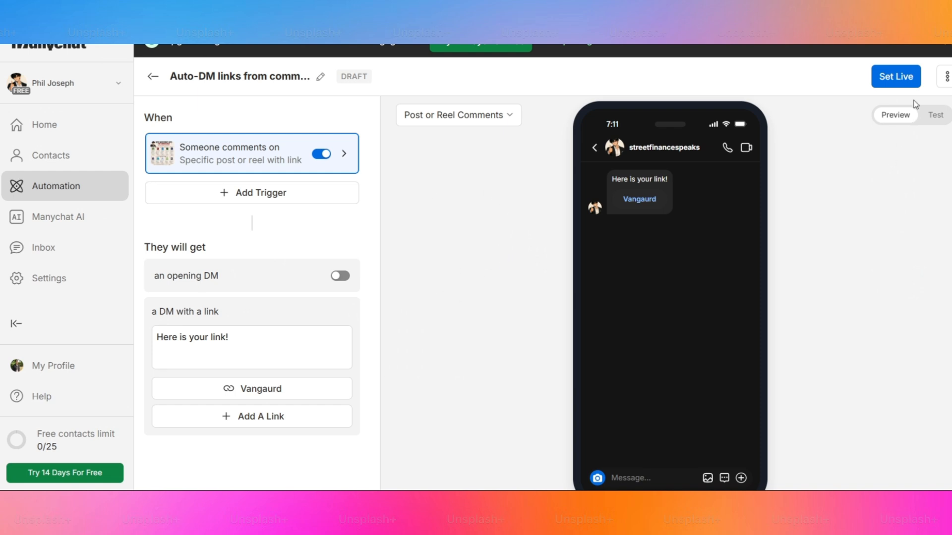
{"action": "left_click", "coordinate": [900, 83]}
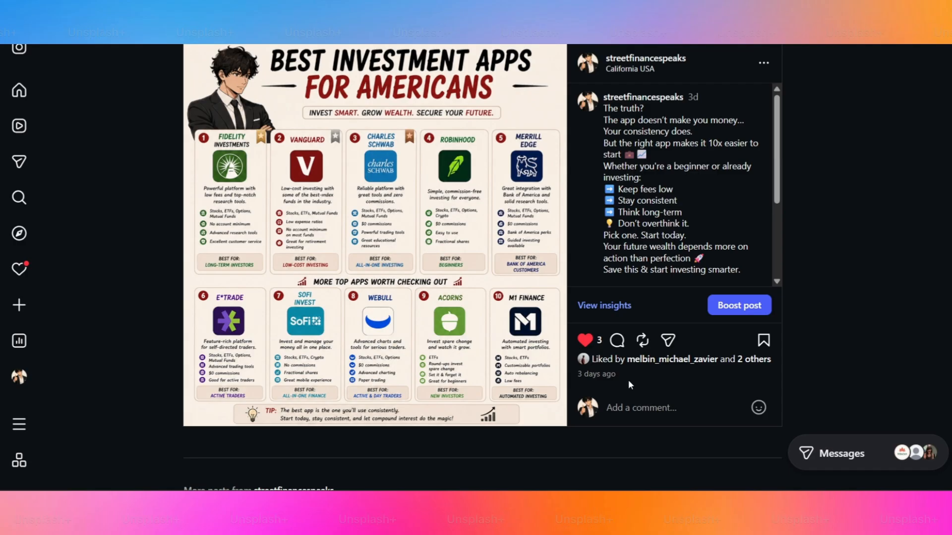
Switch to the "Best Investment Apps for Americans" post on Instagram and enter "link" as a comment.
{"action": "type", "text": "link"}
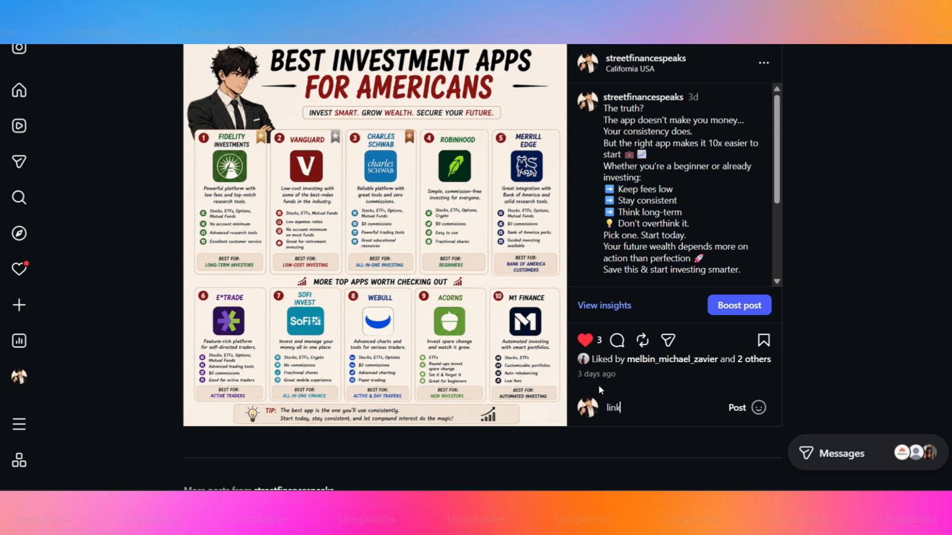